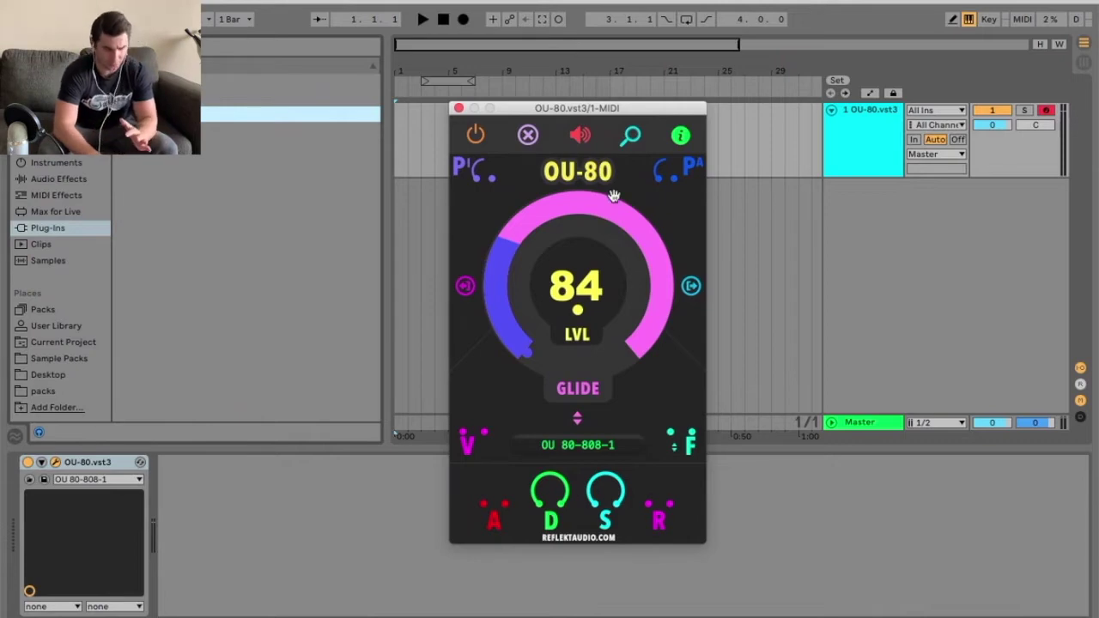
Move the OU-80 window to the upper left and open its Instrument List of kit samples
left_click_drag(572, 109, 272, 6)
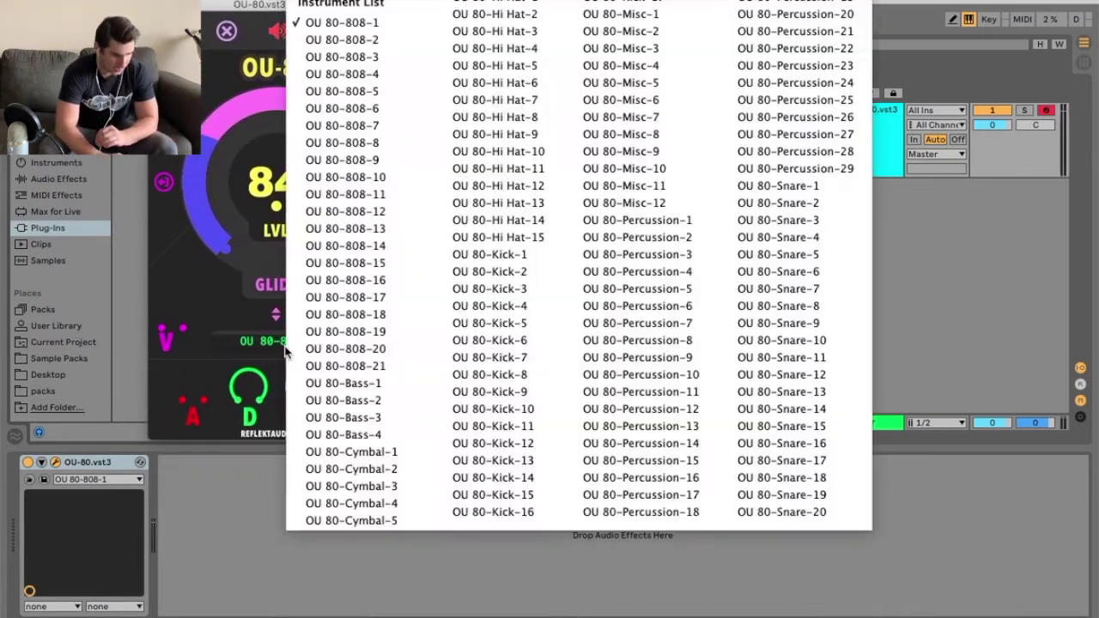
left_click(286, 350)
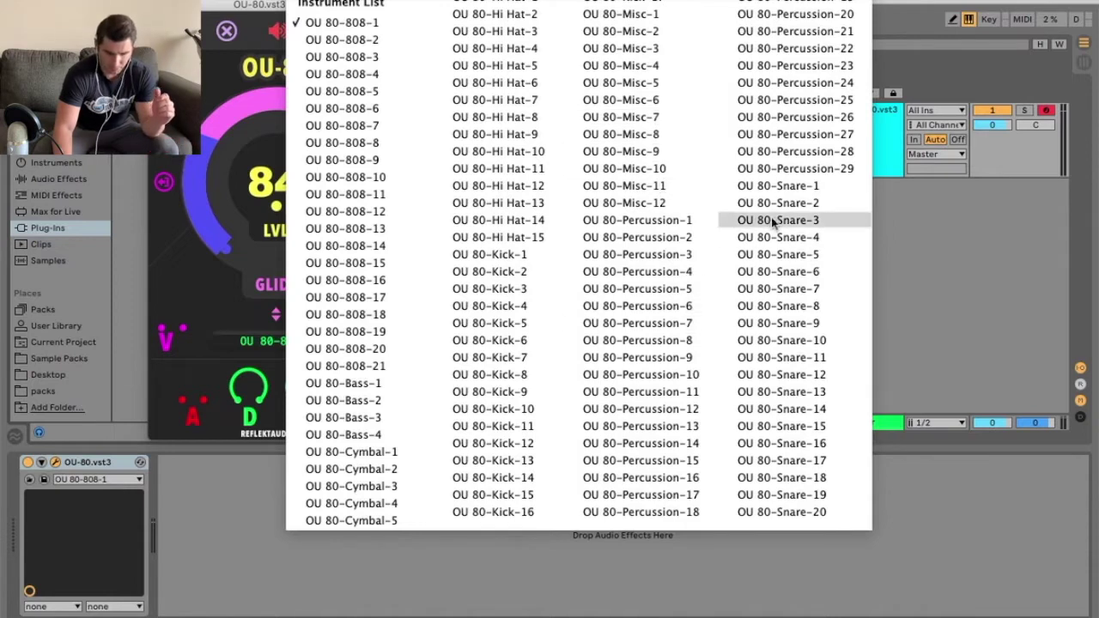
Keep OU 80-808-1, move the plugin window back toward centre, and play a note
left_click(344, 22)
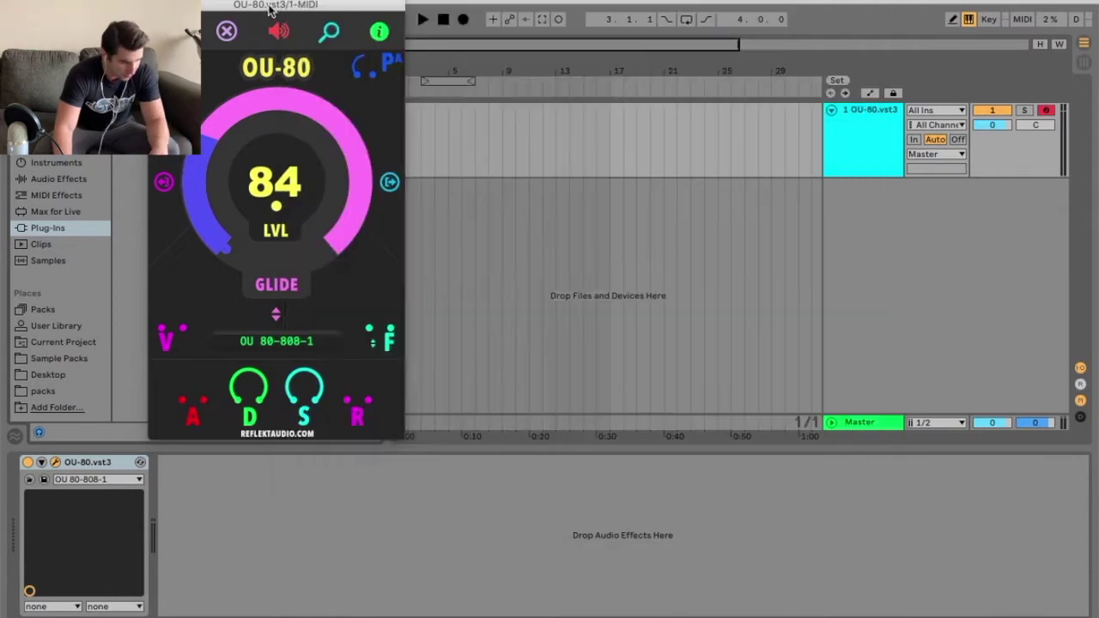
left_click_drag(322, 9, 510, 38)
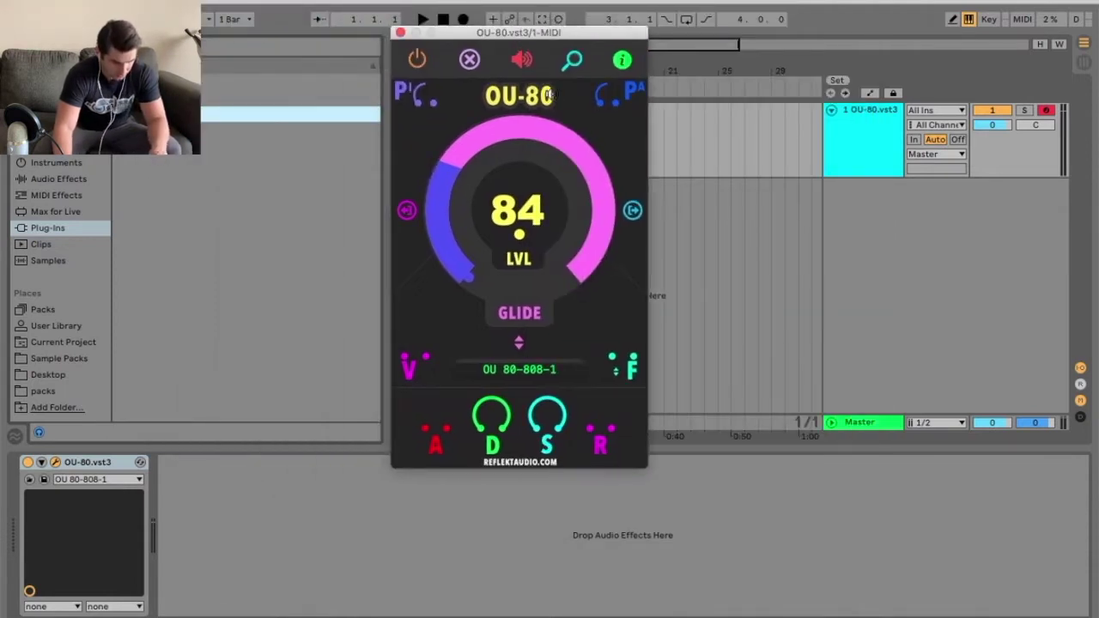
left_click(530, 375)
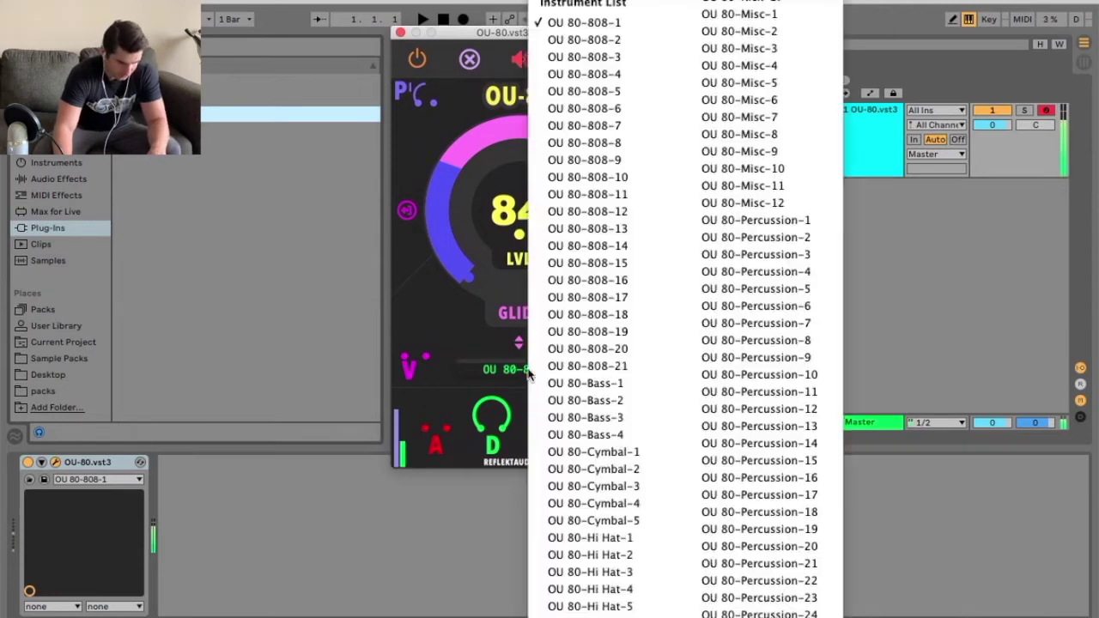
left_click(585, 339)
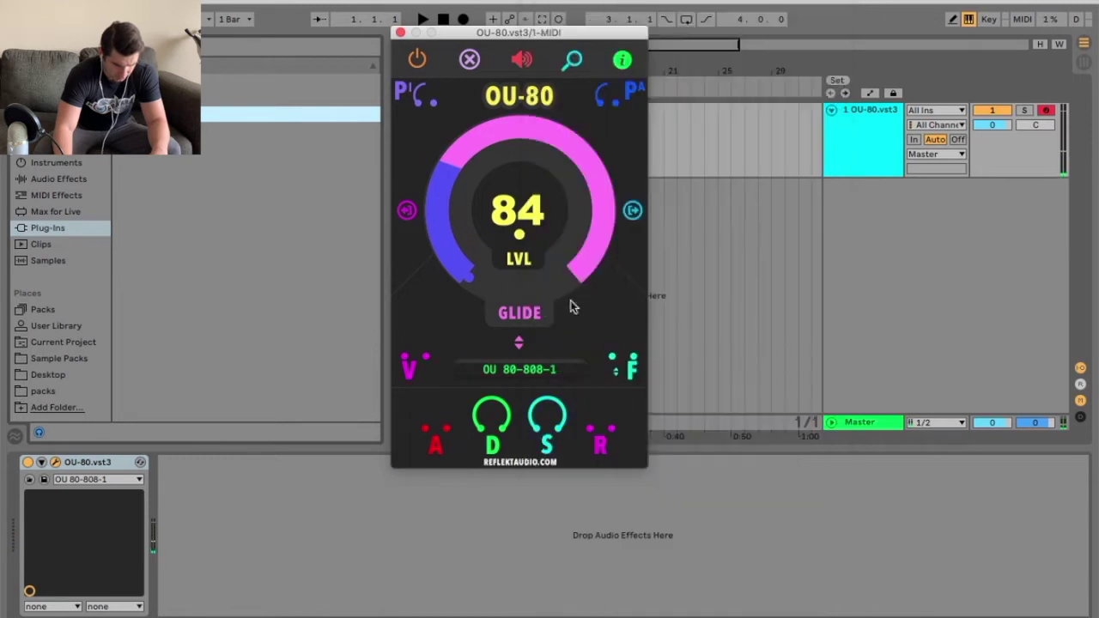
key("a")
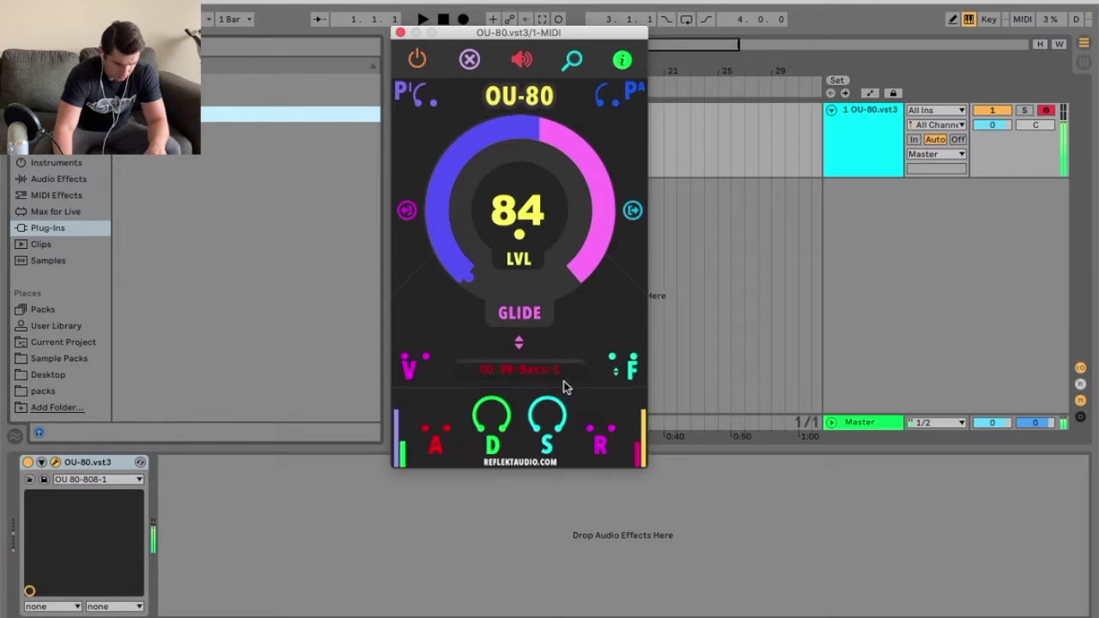
Audition a bass sample from the list, then load OU 80-808-17
left_click(527, 371)
left_click(584, 419)
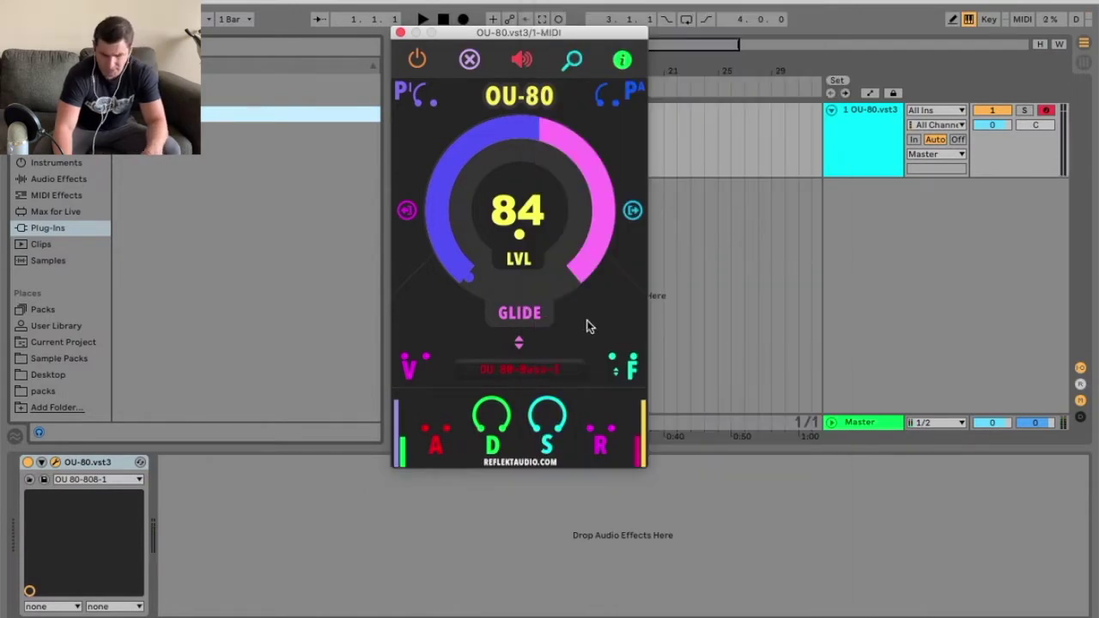
left_click(541, 368)
left_click(627, 297)
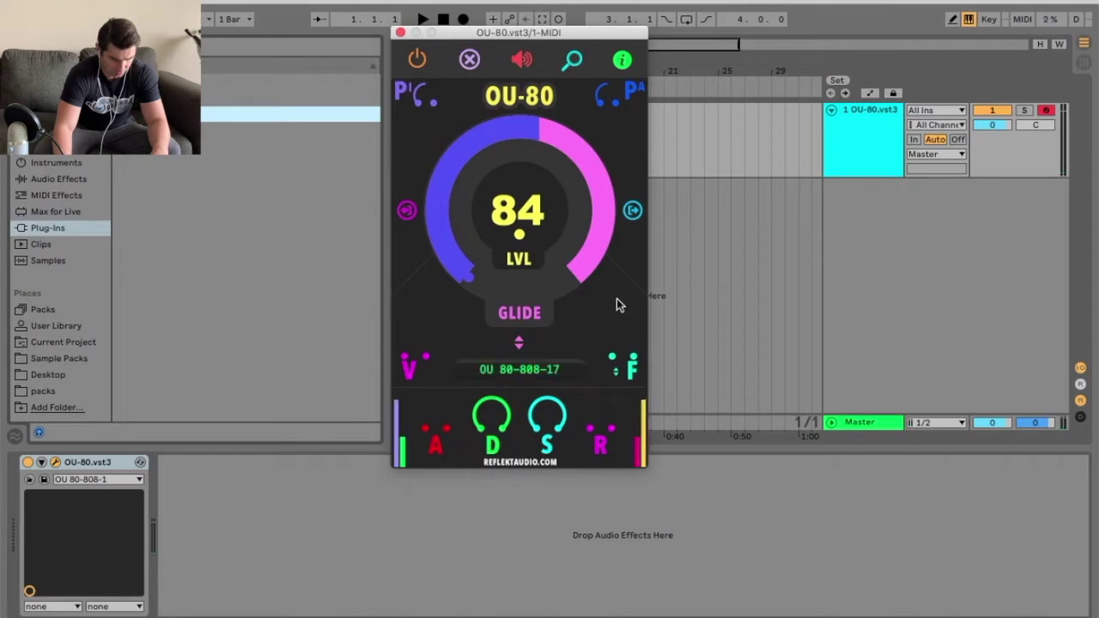
left_click(549, 371)
Load the OU 80-Cymbal-2 sample from the Instrument List
scroll(346, 437, "down", 5)
scroll(361, 297, "up", 5)
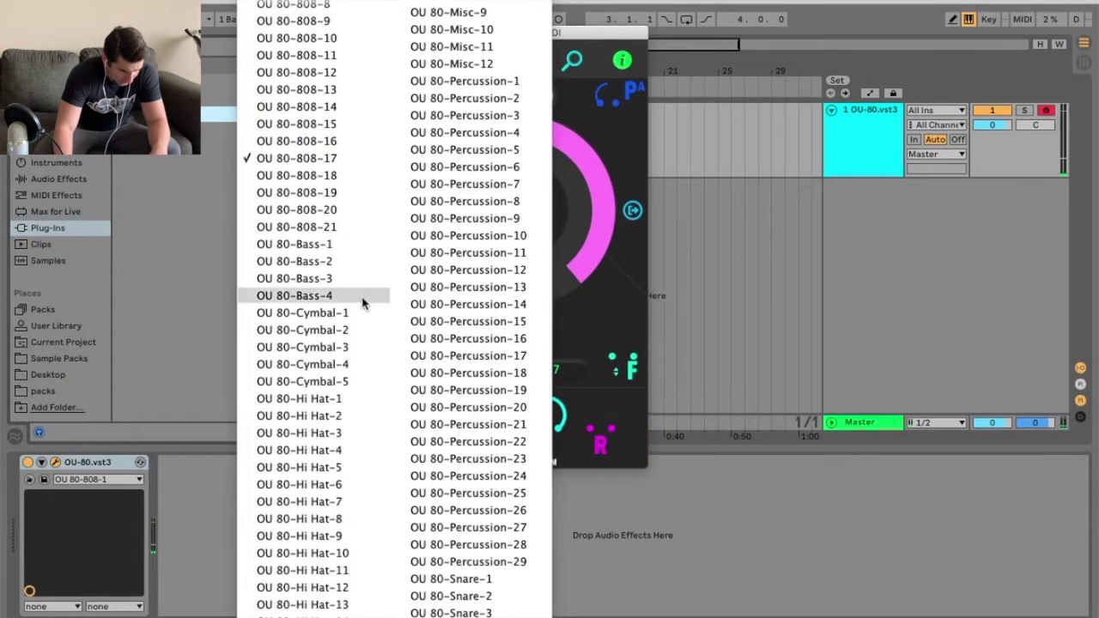
left_click(337, 329)
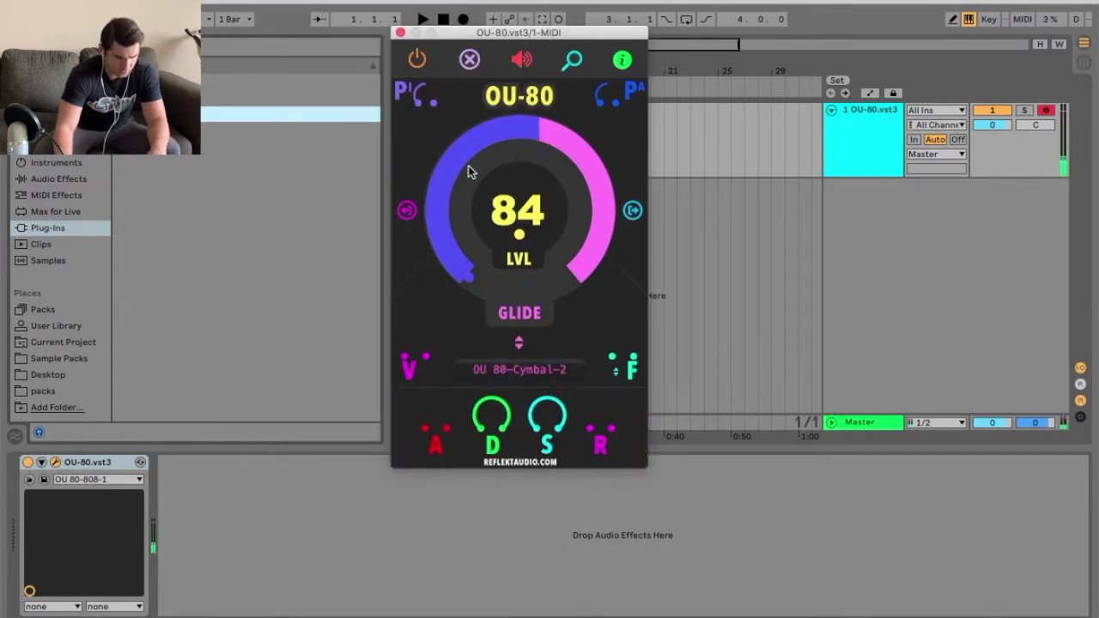
Raise the cymbal's LVL knob from 84 to 93 and adjust the outer ring
left_click_drag(517, 206, 487, 286)
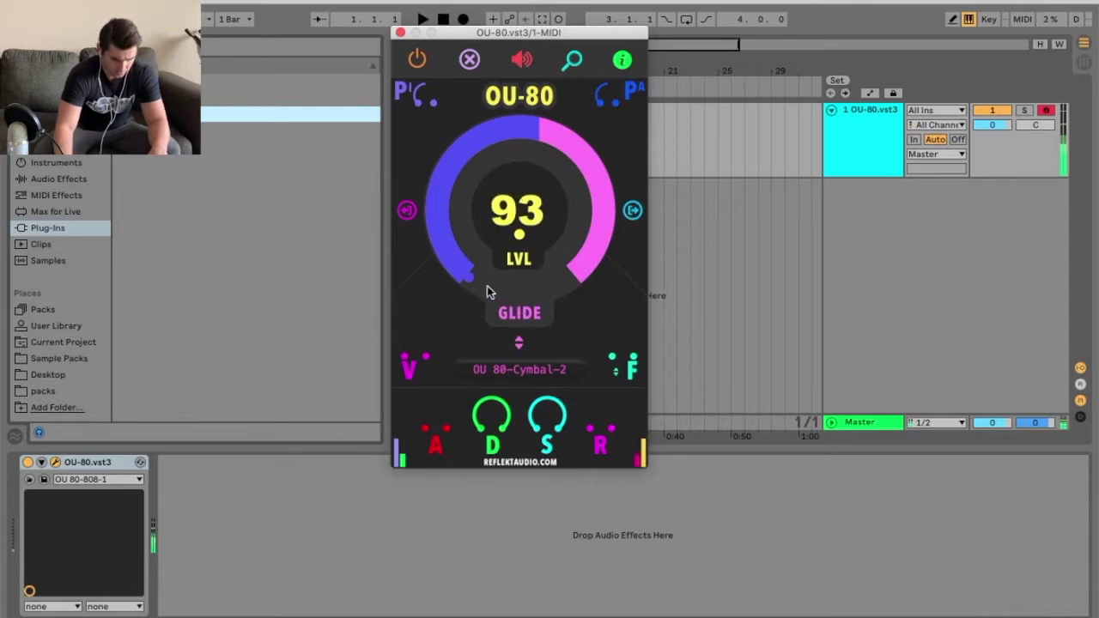
mouse_move(443, 182)
left_mouse_down()
mouse_move(434, 289)
mouse_move(446, 181)
left_mouse_up()
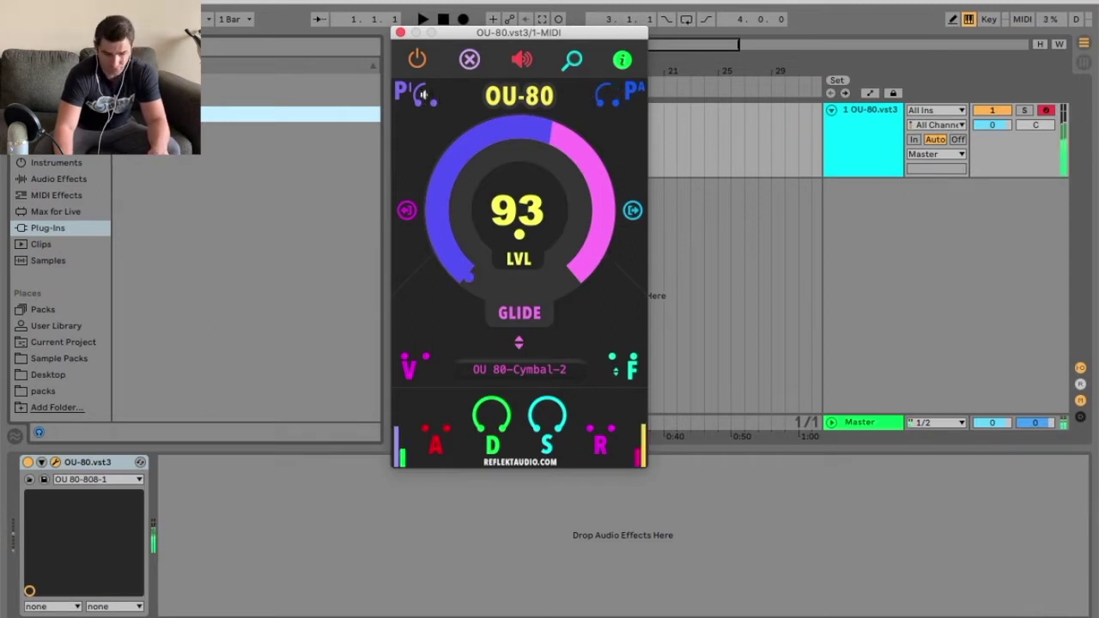
left_click(525, 371)
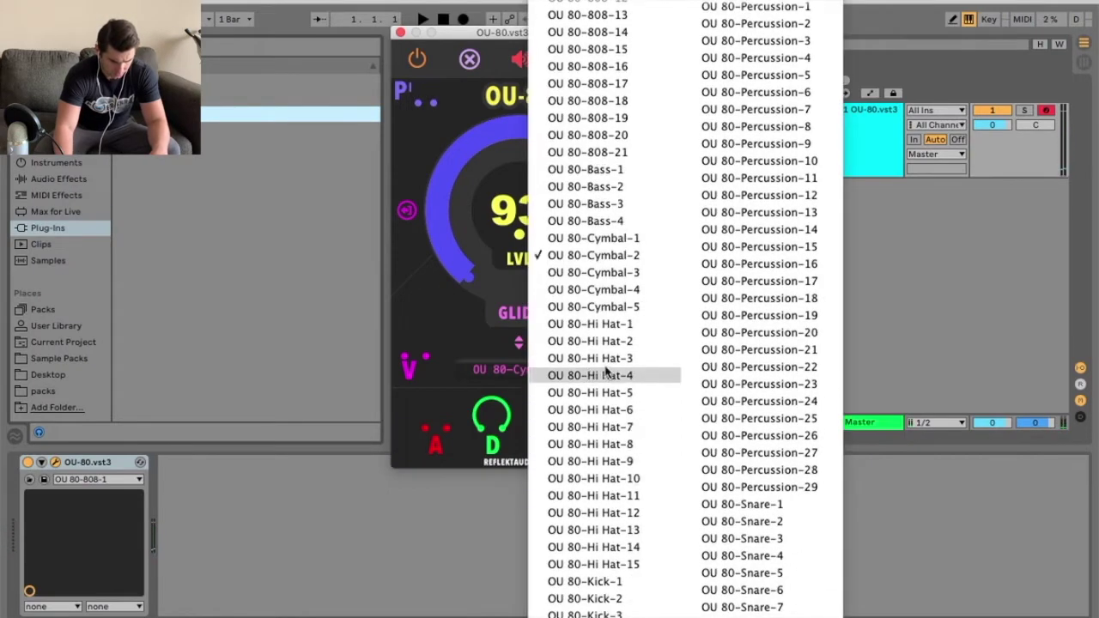
Switch to OU 80-Hi Hat-4, then browse the hi-hat entries toward Hi Hat-9
key("Escape")
key("a")
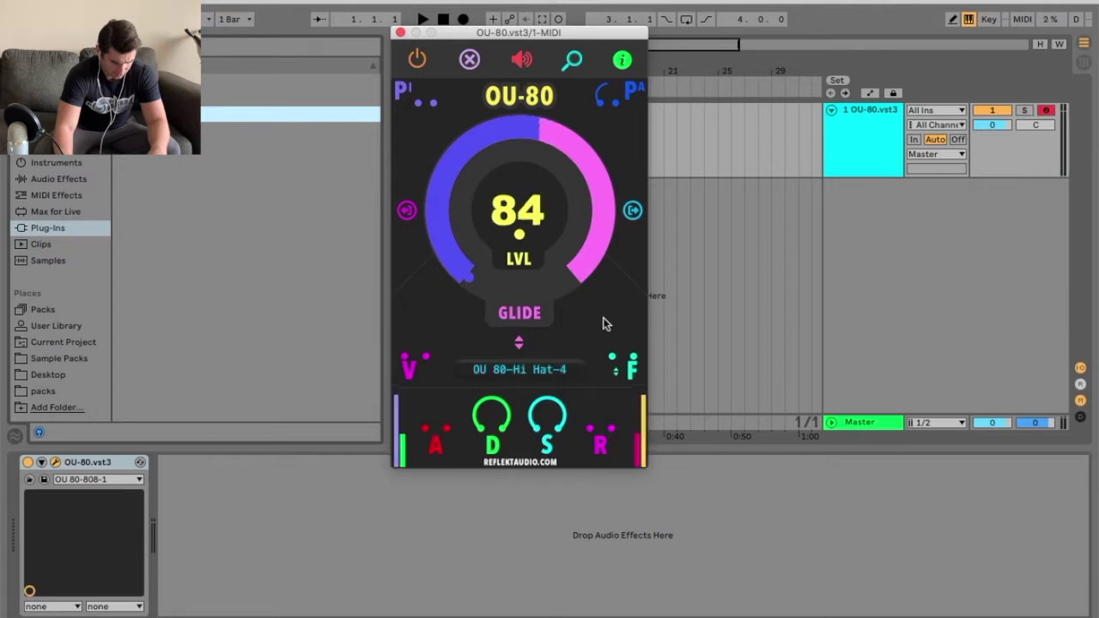
left_click(548, 376)
scroll(601, 395, "down", 5)
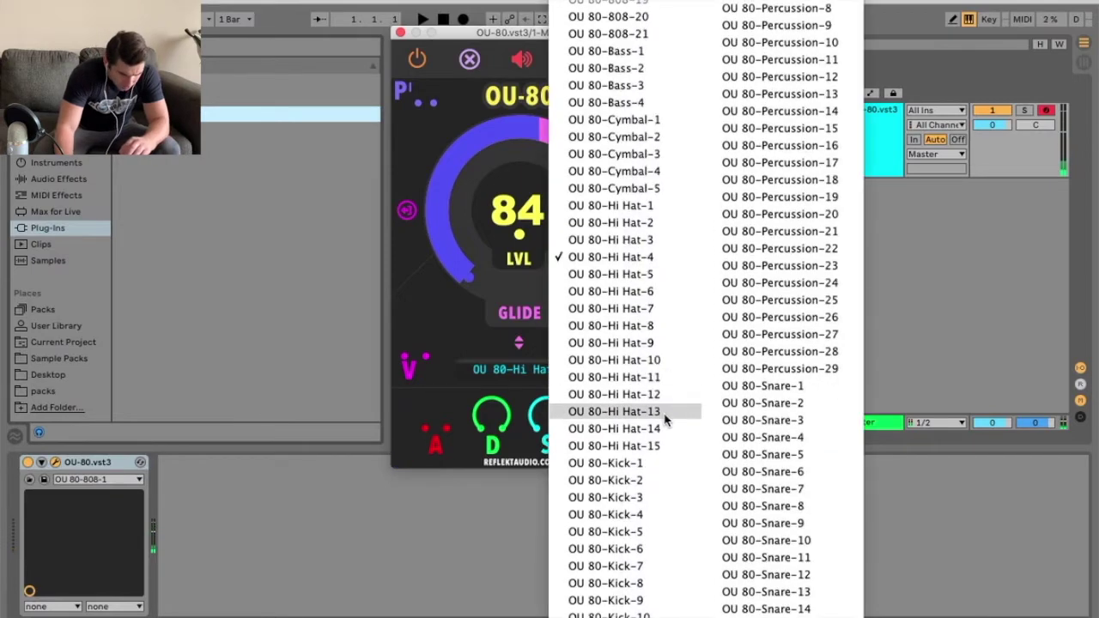
key("Escape")
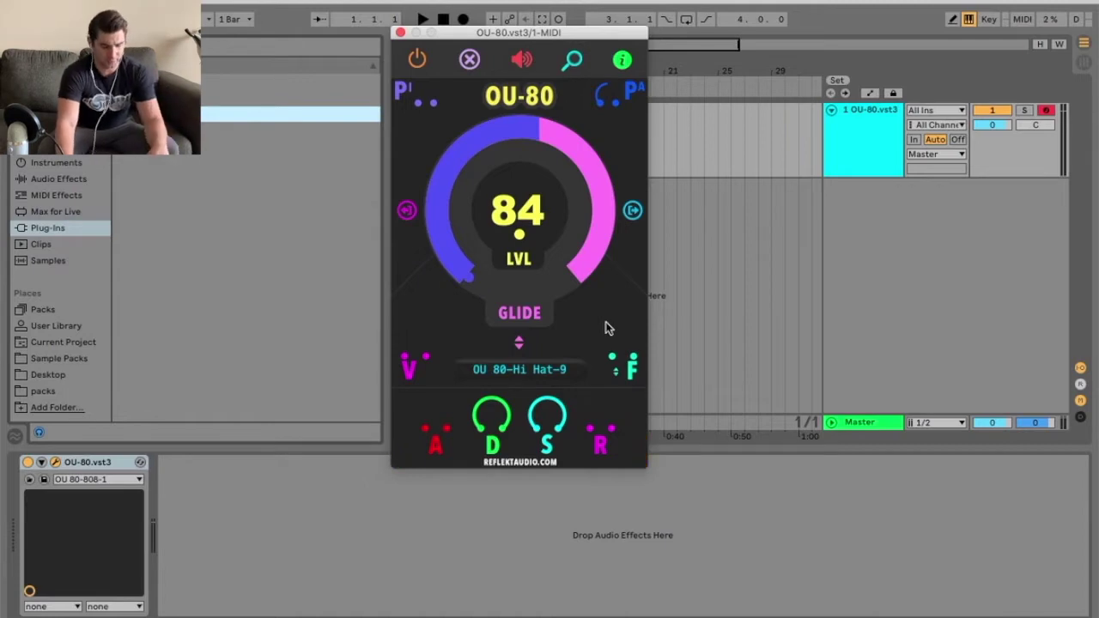
left_click(539, 367)
scroll(369, 369, "down", 5)
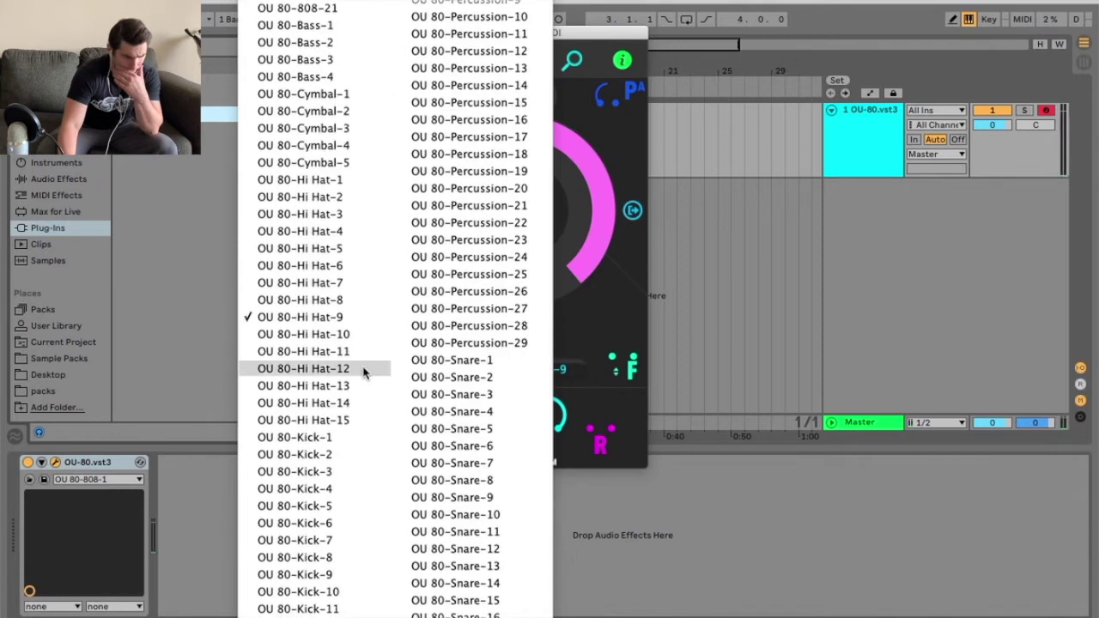
Audition OU 80-Kick-2 and Kick-10, then step forward to Kick-11 and Kick-12
left_click(346, 386)
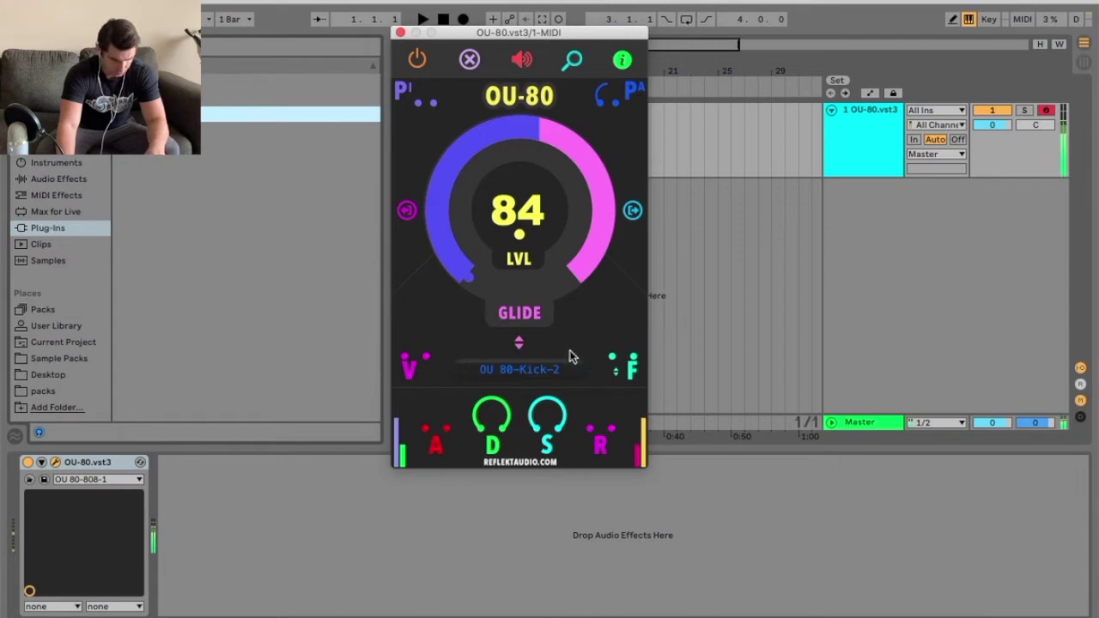
left_click(544, 372)
scroll(596, 417, "down", 10)
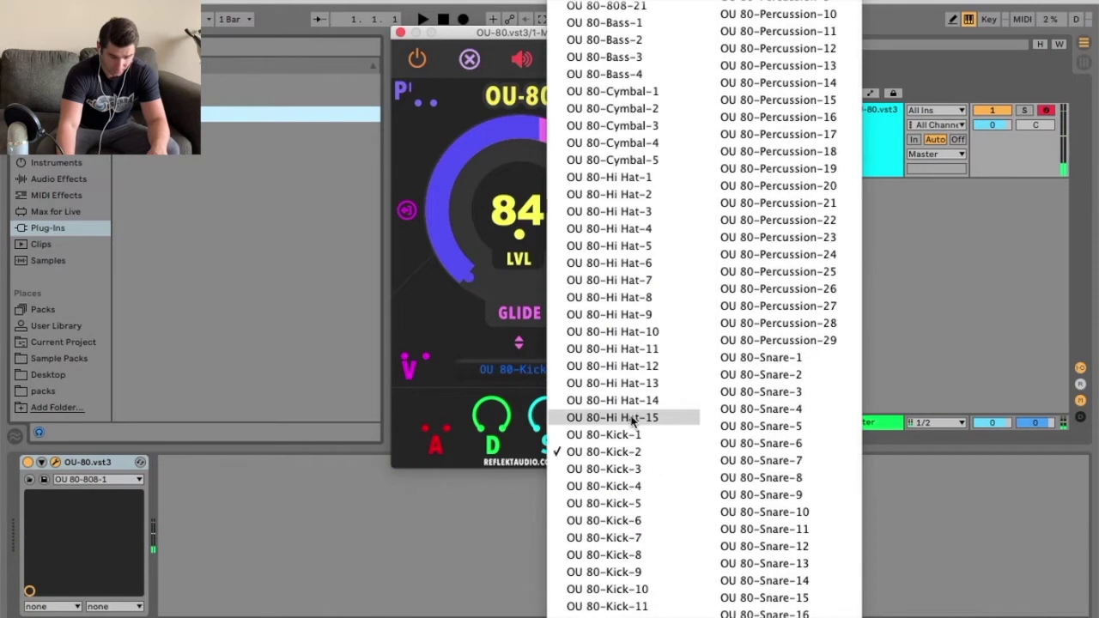
scroll(632, 422, "down", 2)
left_click(633, 521)
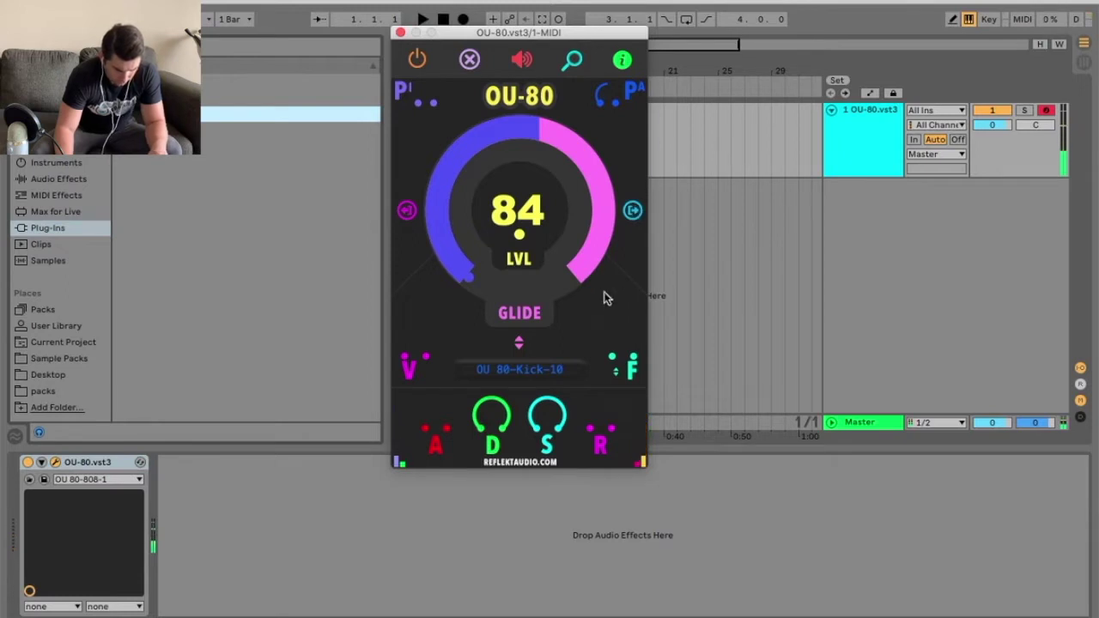
key("Right")
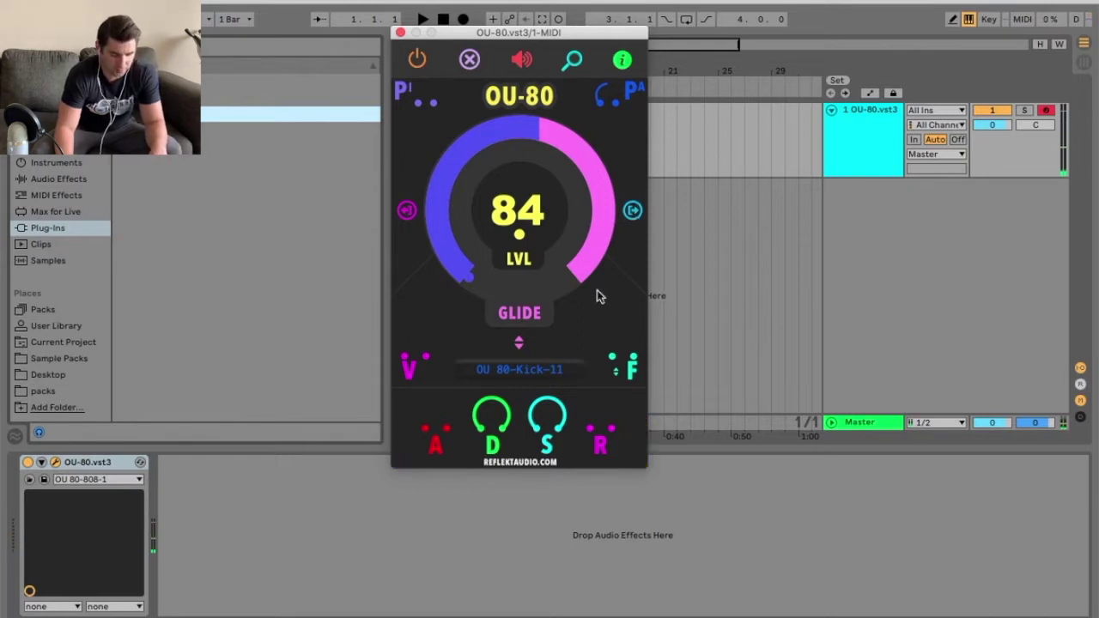
key("Right")
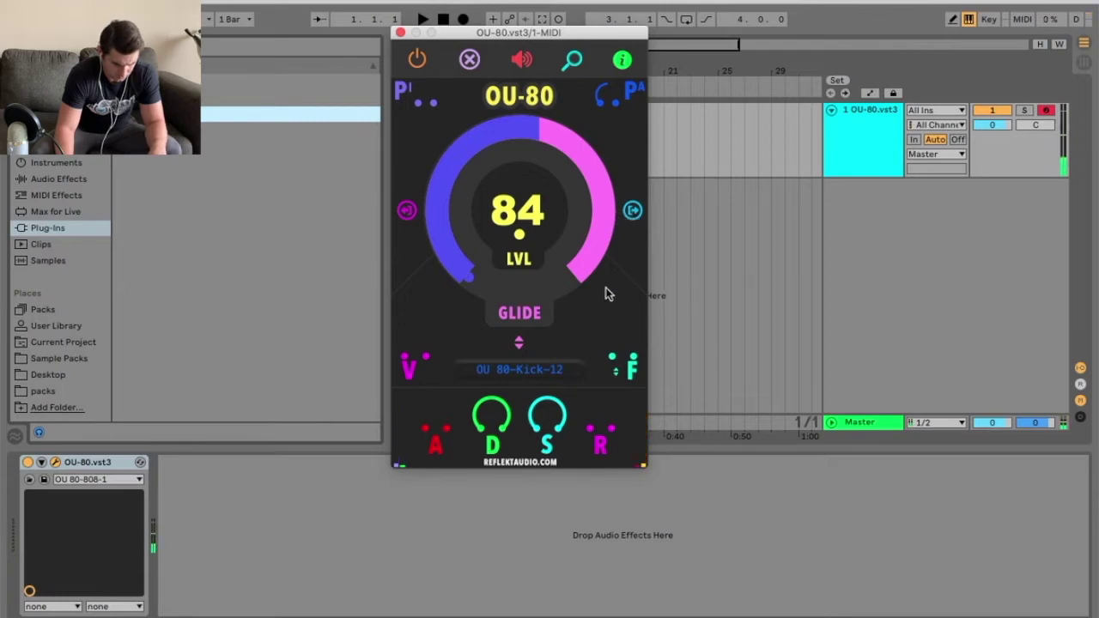
left_click(556, 371)
Load OU 80-Misc-1 and browse on to OU 80-Misc-7 at level 84
scroll(348, 513, "down", 5)
scroll(361, 542, "up", 5)
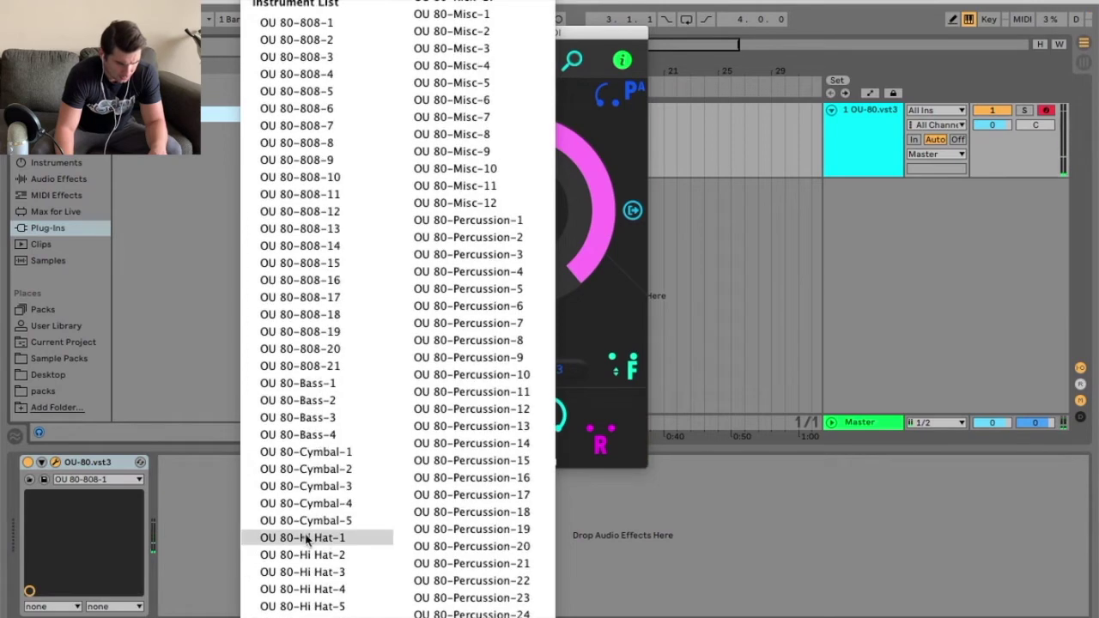
left_click(454, 15)
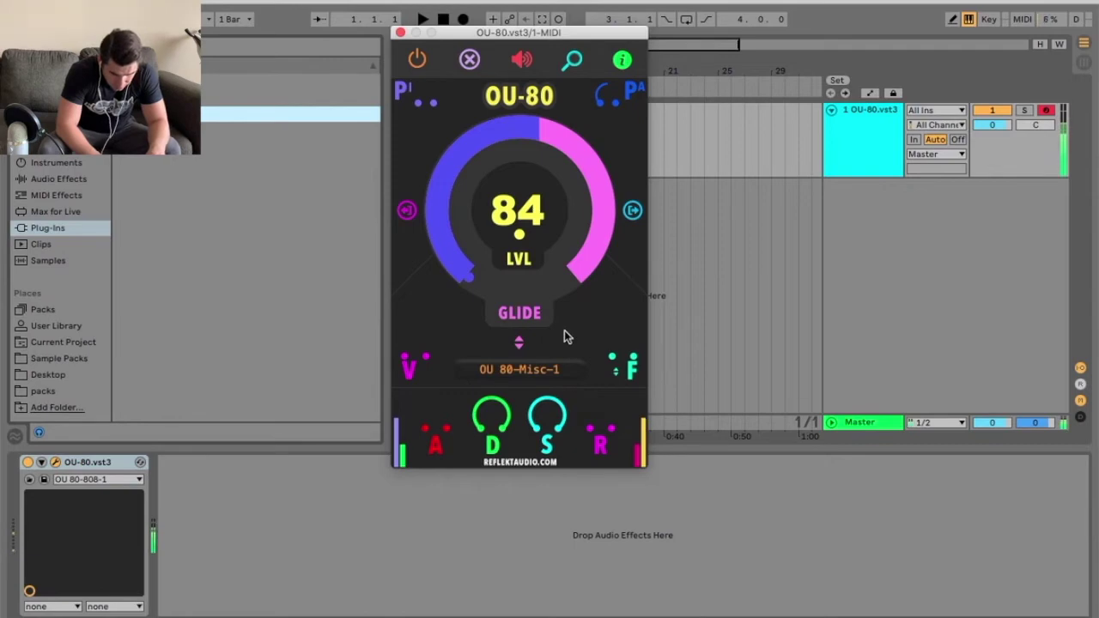
left_click(527, 372)
left_click(749, 119)
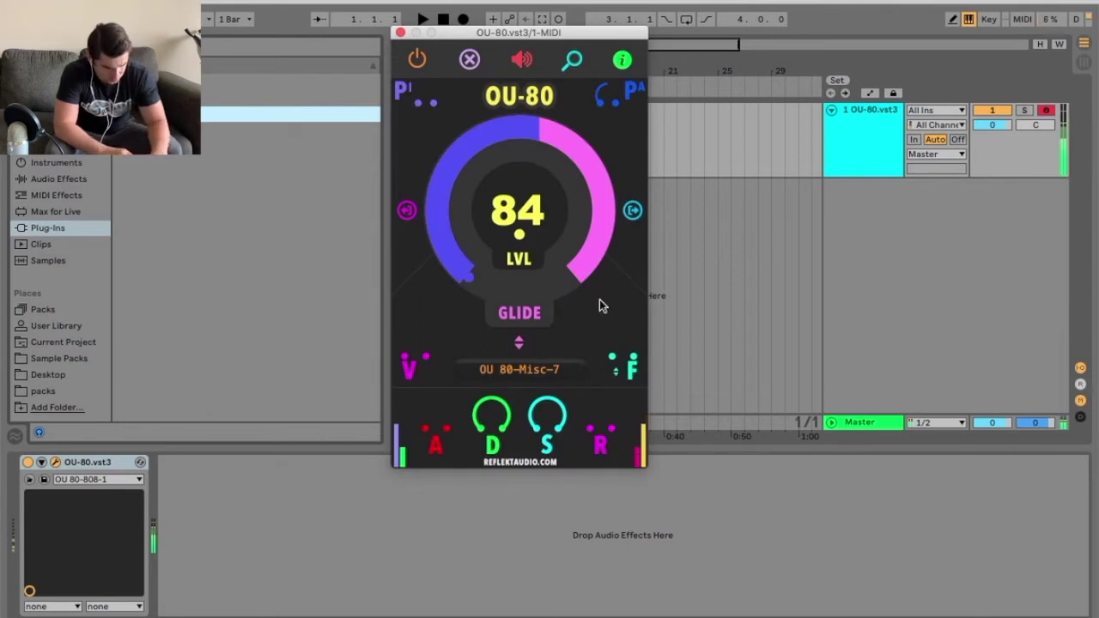
Browse up and down the kit sample list, then close it without a new pick
left_click(534, 370)
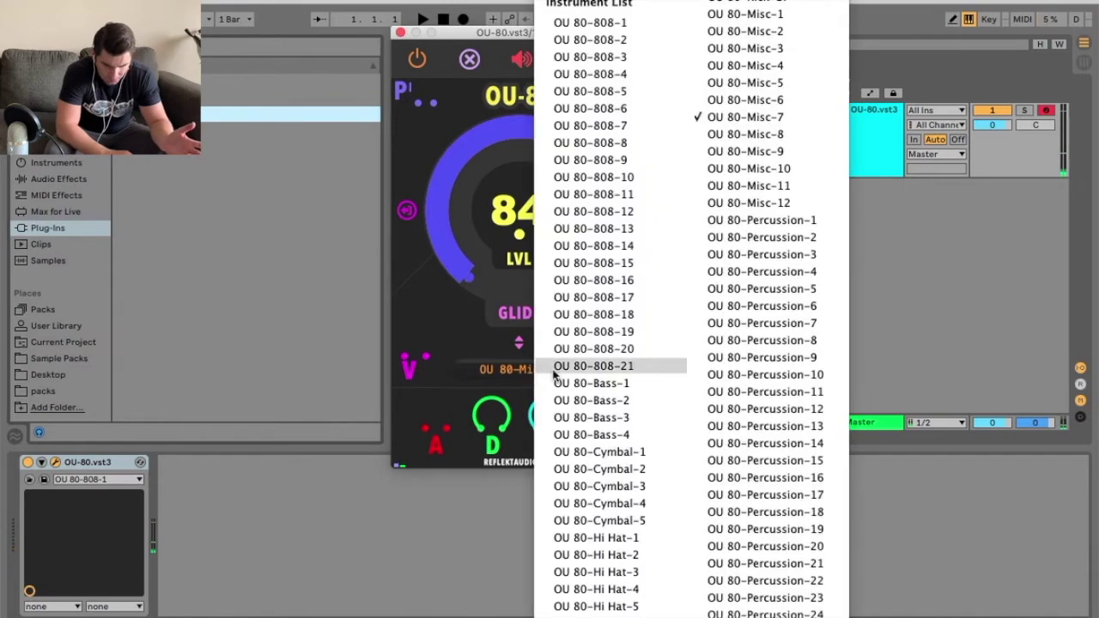
scroll(806, 334, "down", 3)
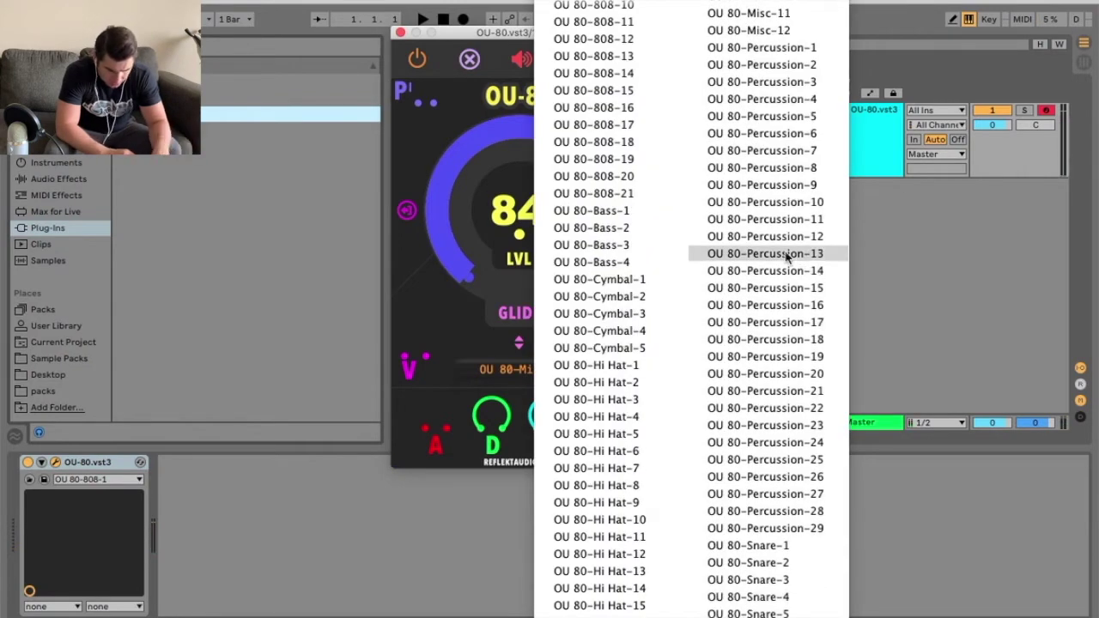
scroll(781, 258, "down", 5)
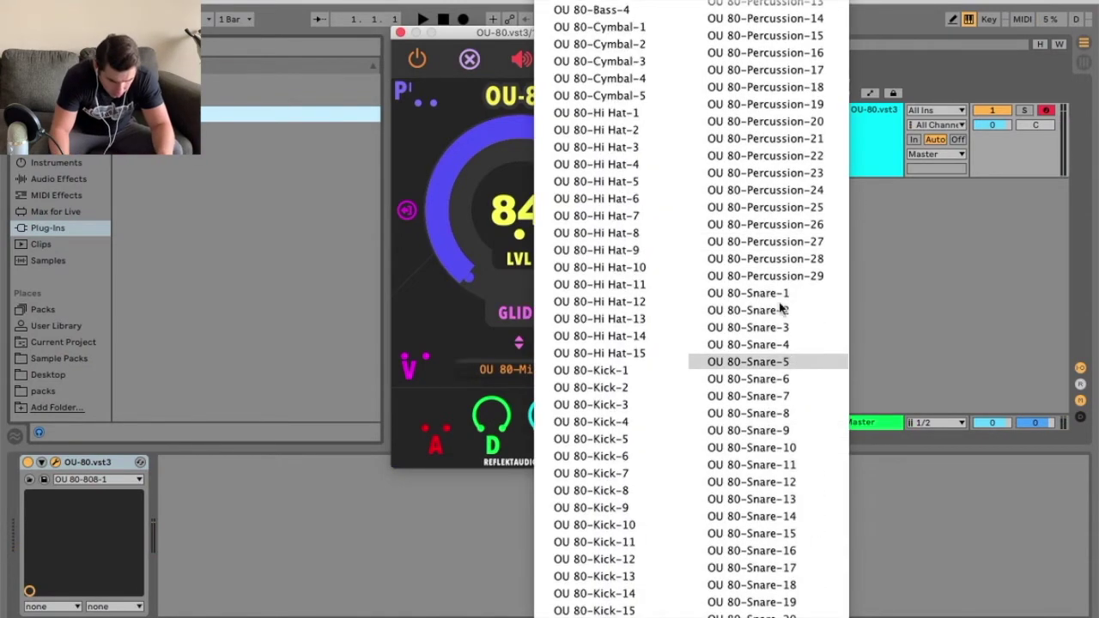
scroll(779, 309, "up", 1)
scroll(777, 329, "up", 3)
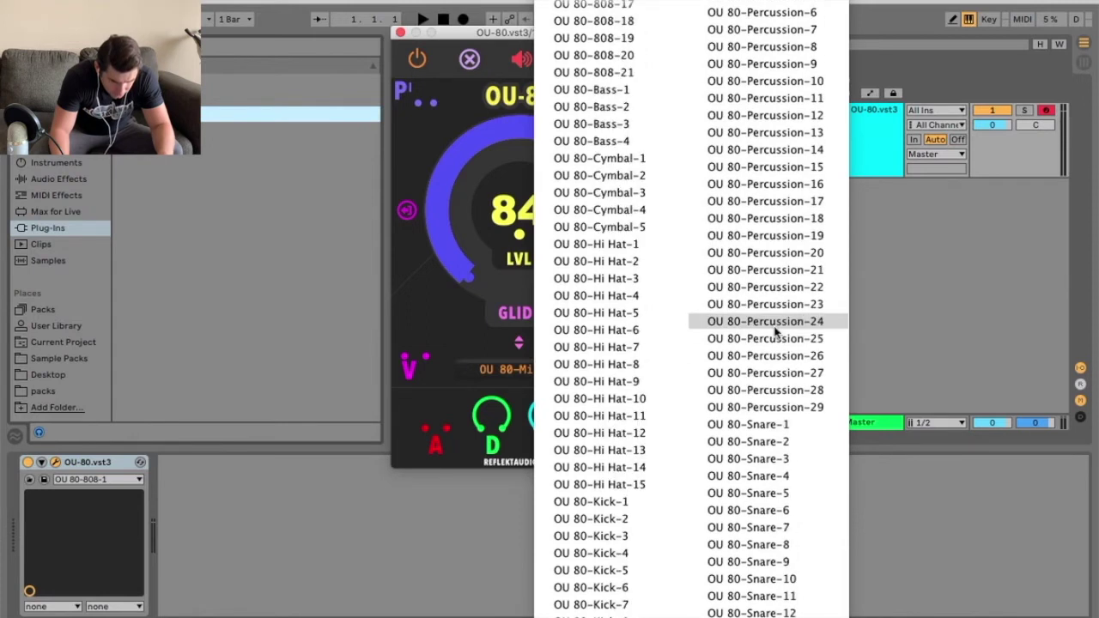
scroll(775, 330, "up", 3)
key("Escape")
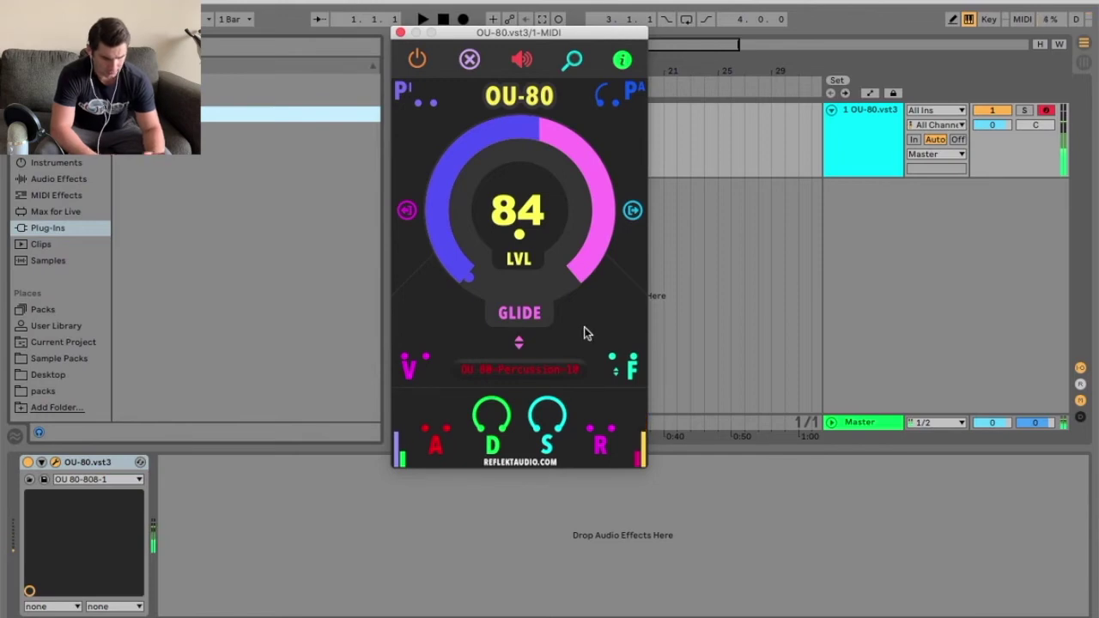
Load the higher-numbered OU 80-Percussion-25 sample in place of Percussion-10
left_click(541, 370)
scroll(783, 394, "down", 5)
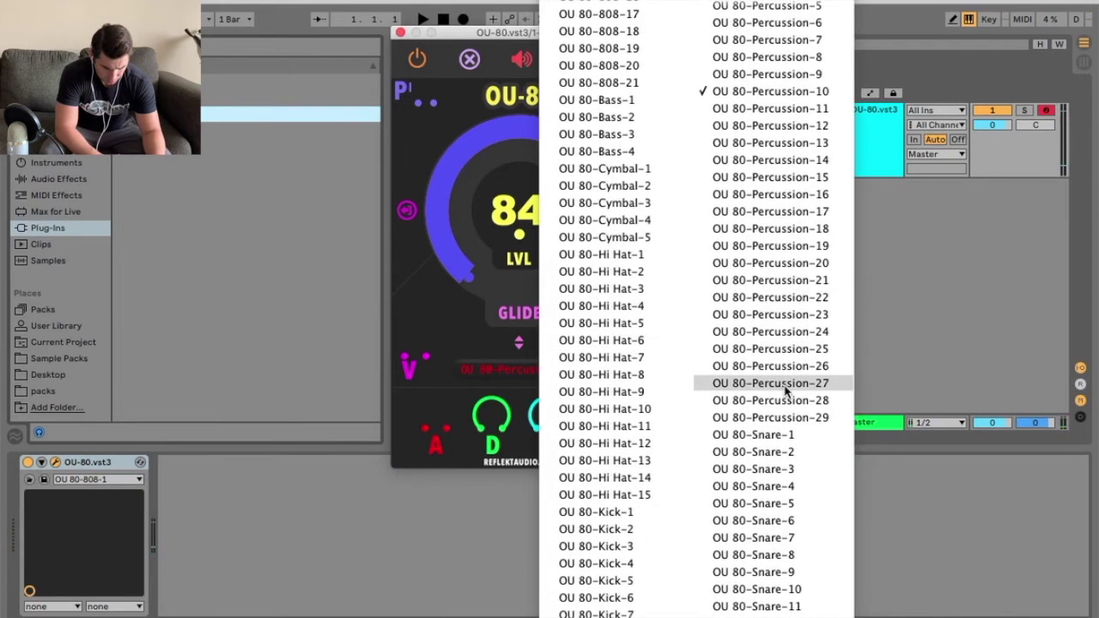
left_click(775, 362)
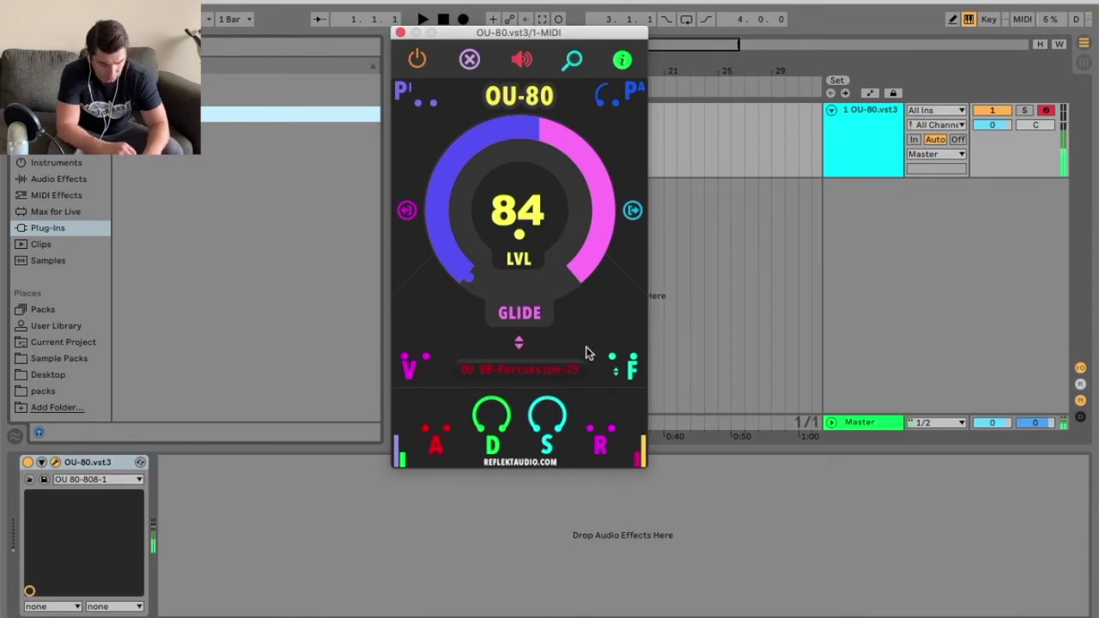
Scroll down to the Snare entries and settle on OU 80-Snare-17
left_click(555, 369)
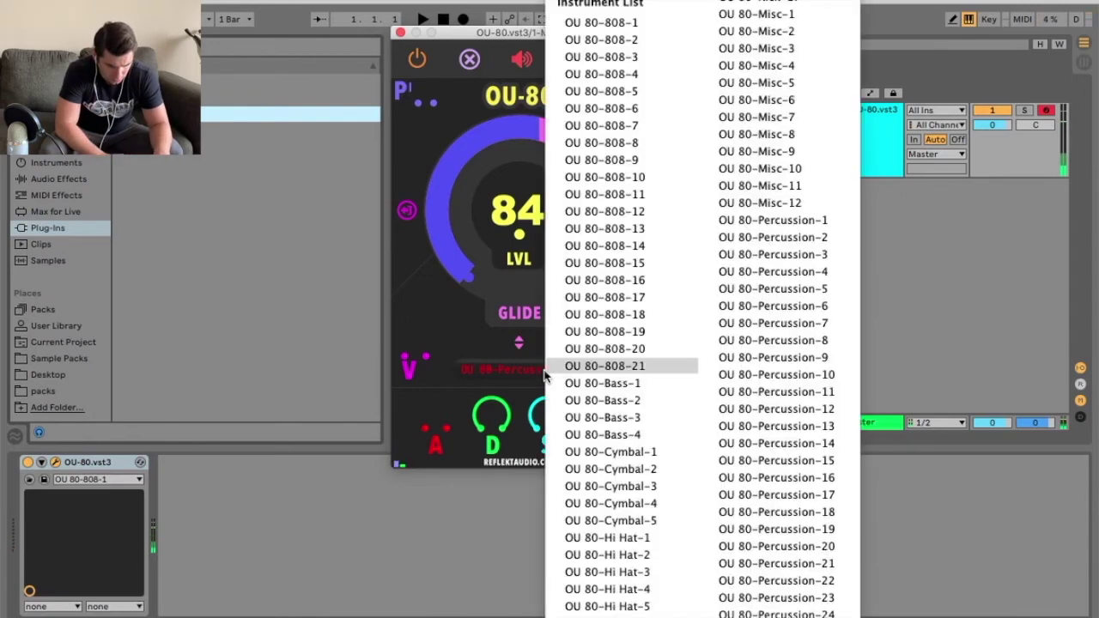
scroll(797, 410, "down", 5)
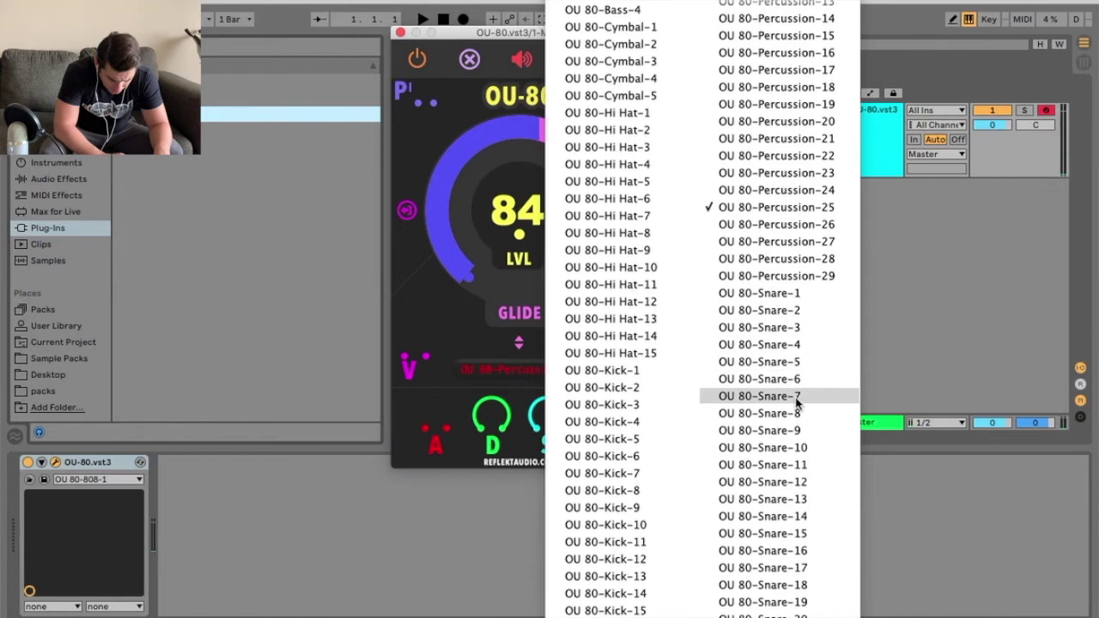
left_click(682, 393)
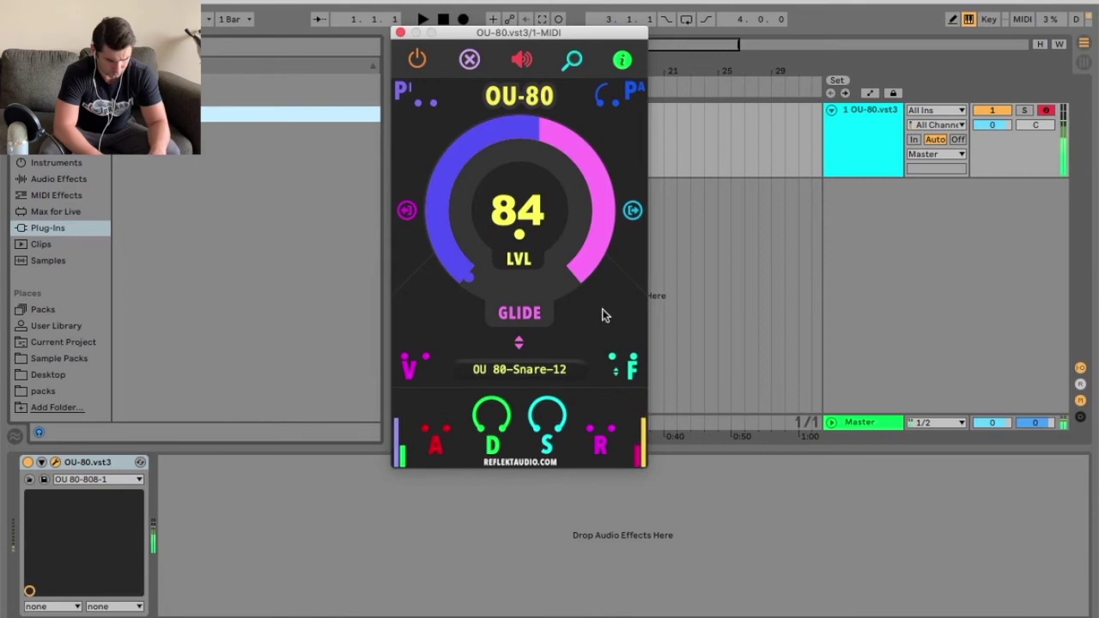
left_click(515, 371)
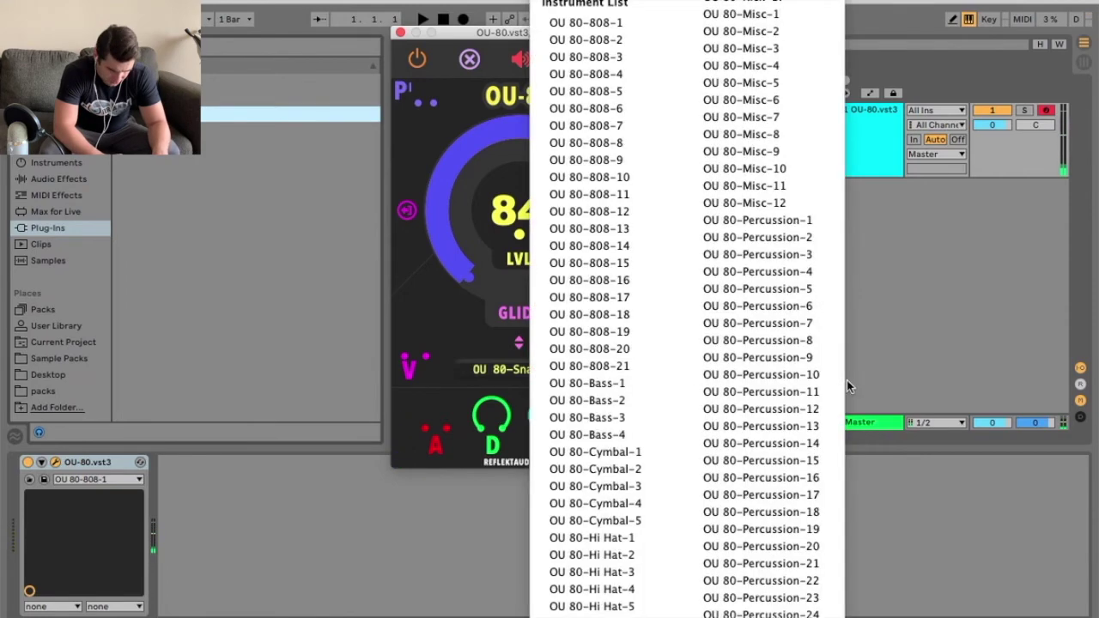
scroll(783, 426, "down", 10)
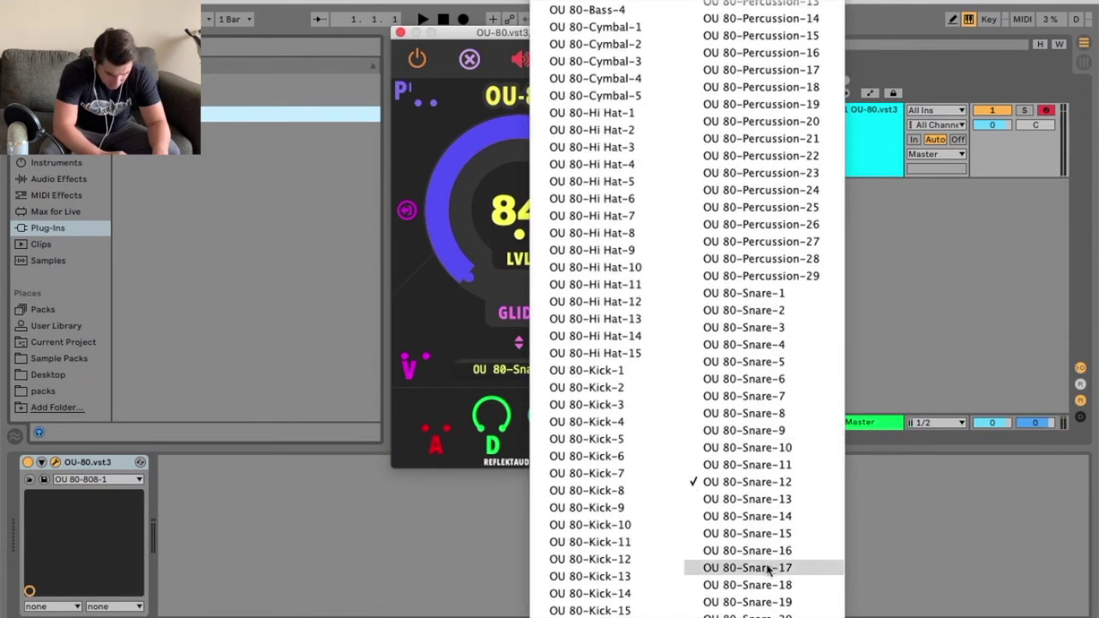
key("Escape")
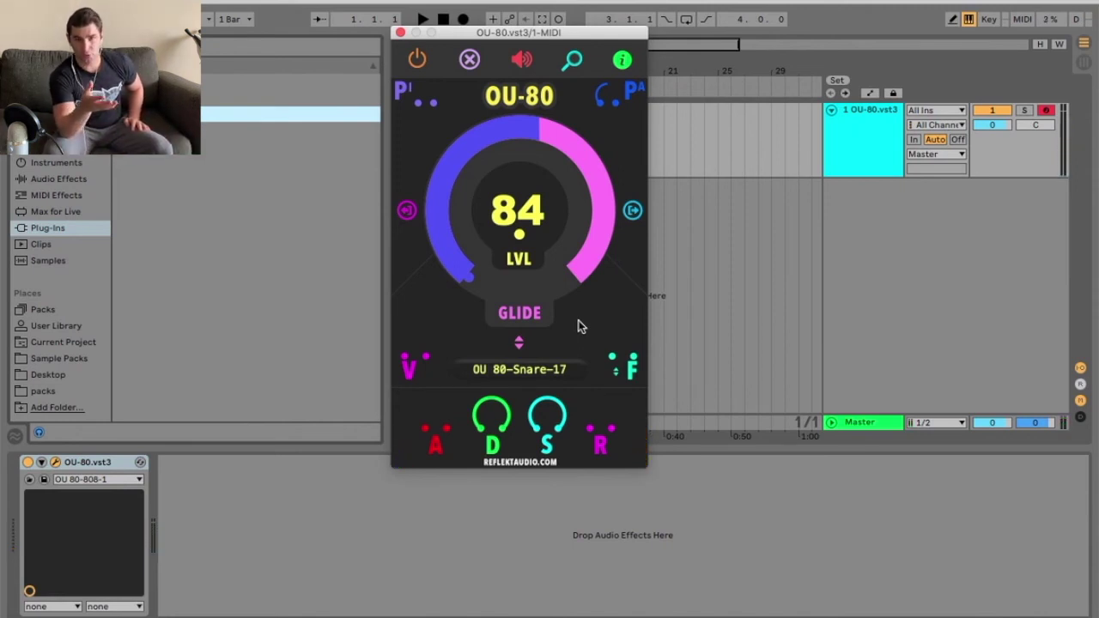
left_click(541, 368)
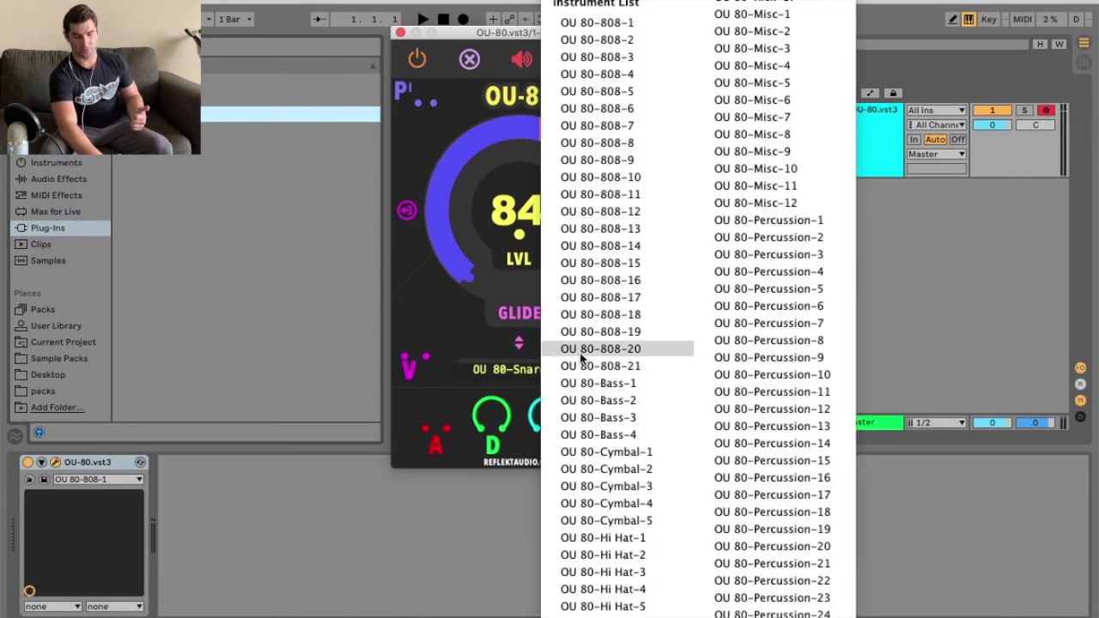
scroll(581, 359, "down", 3)
scroll(582, 359, "down", 9)
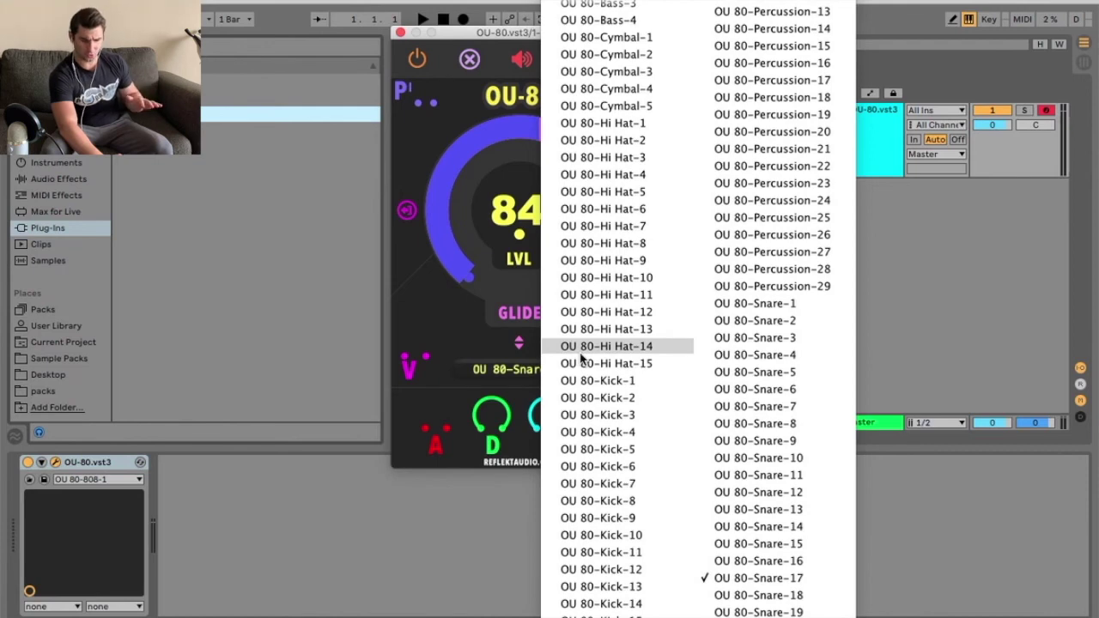
scroll(581, 358, "down", 1)
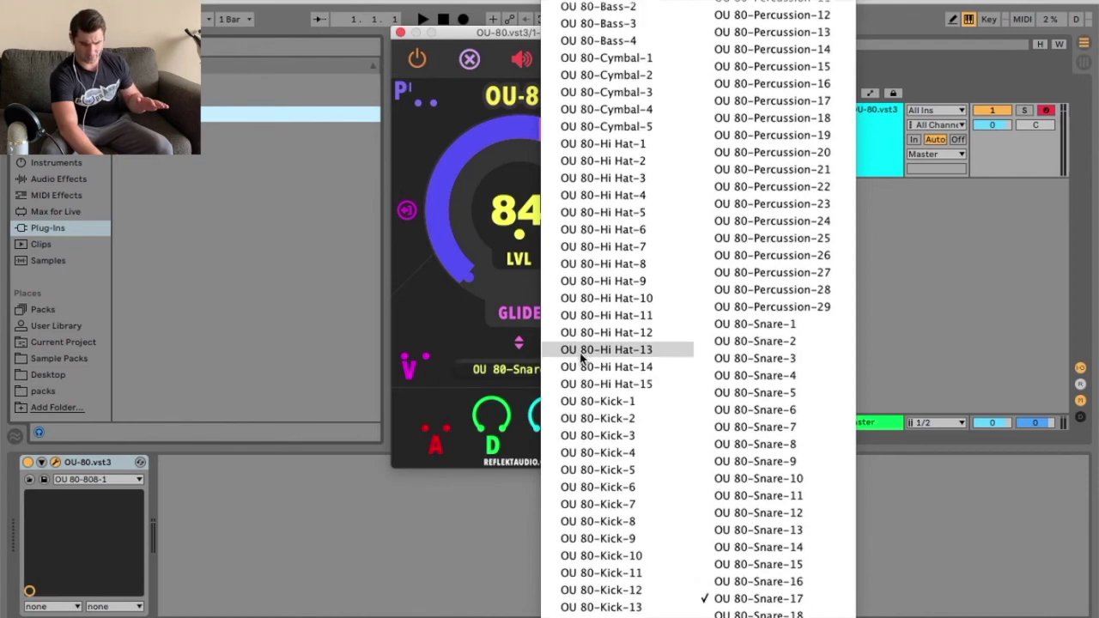
scroll(581, 359, "up", 4)
scroll(581, 359, "down", 4)
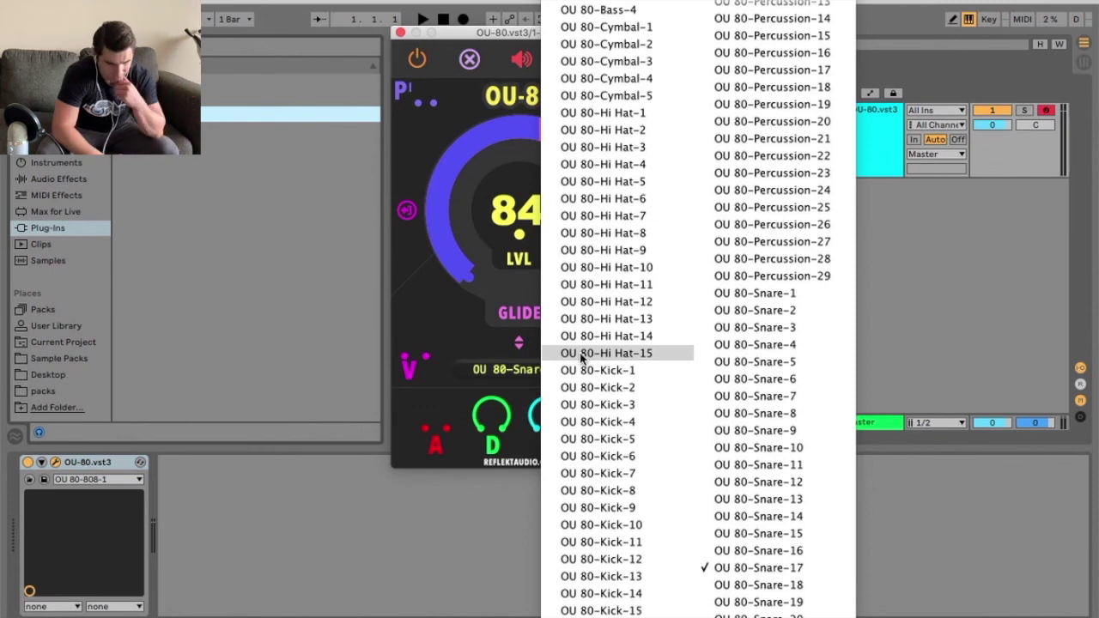
scroll(577, 403, "up", 8)
scroll(755, 137, "down", 6)
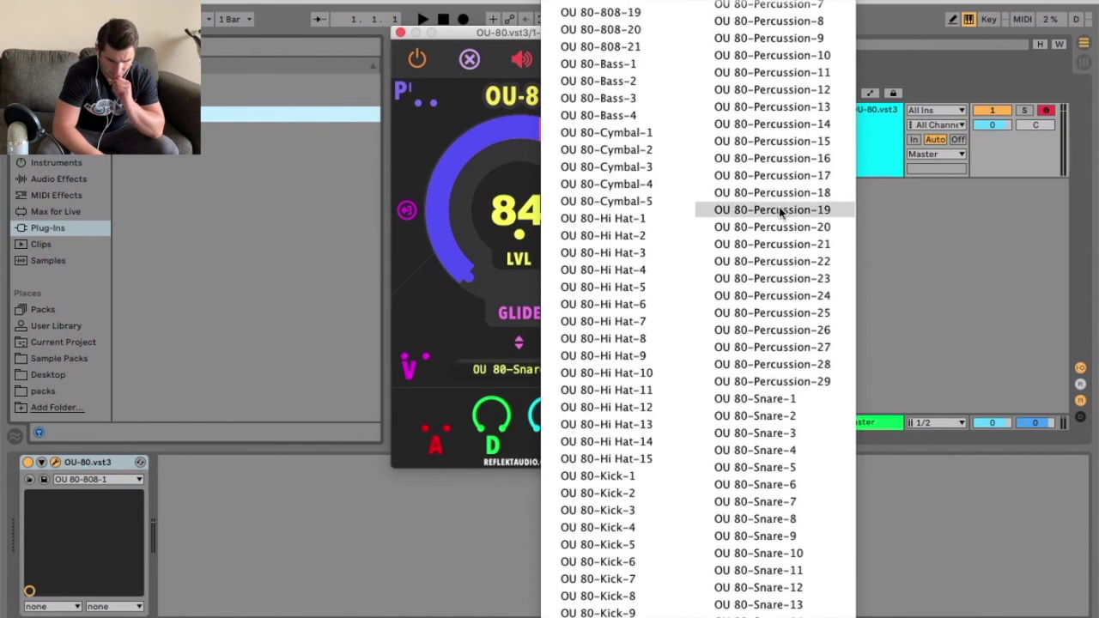
scroll(773, 214, "down", 6)
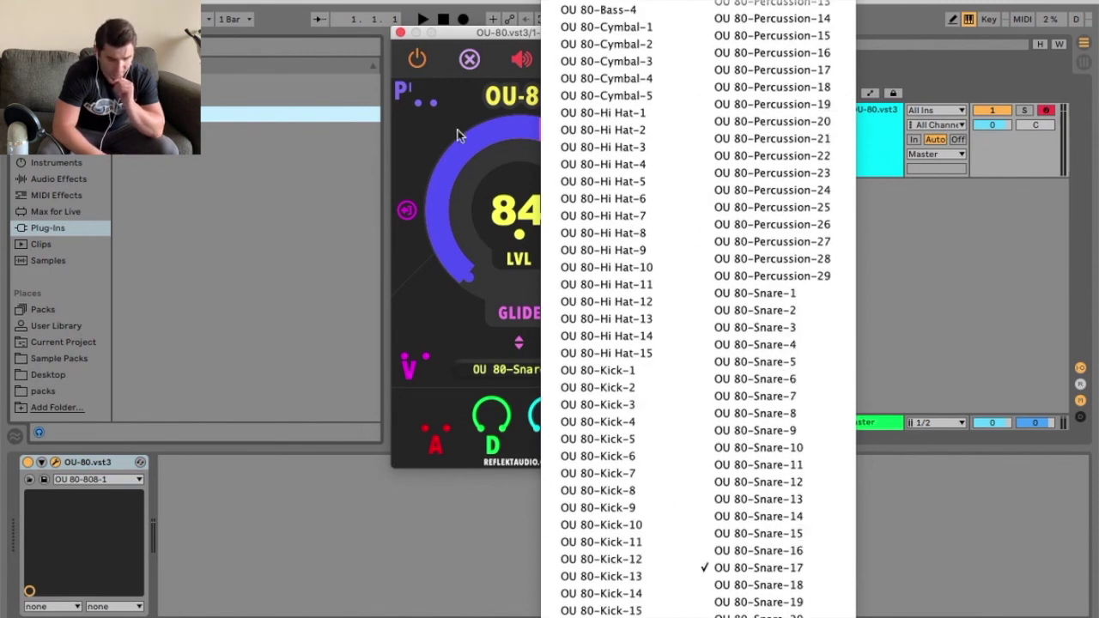
left_click(486, 43)
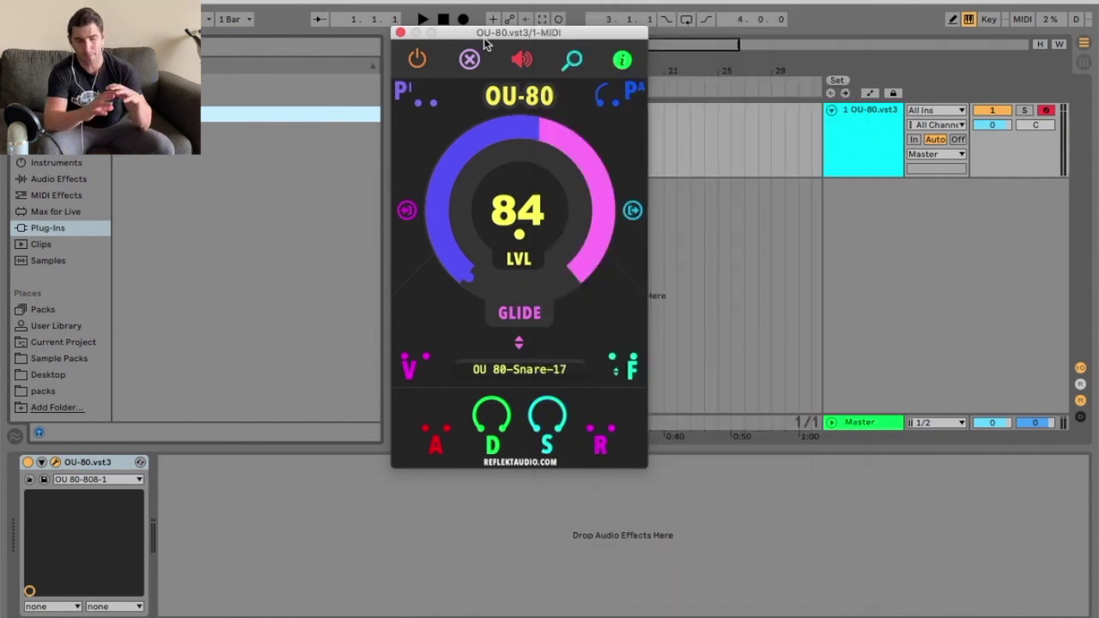